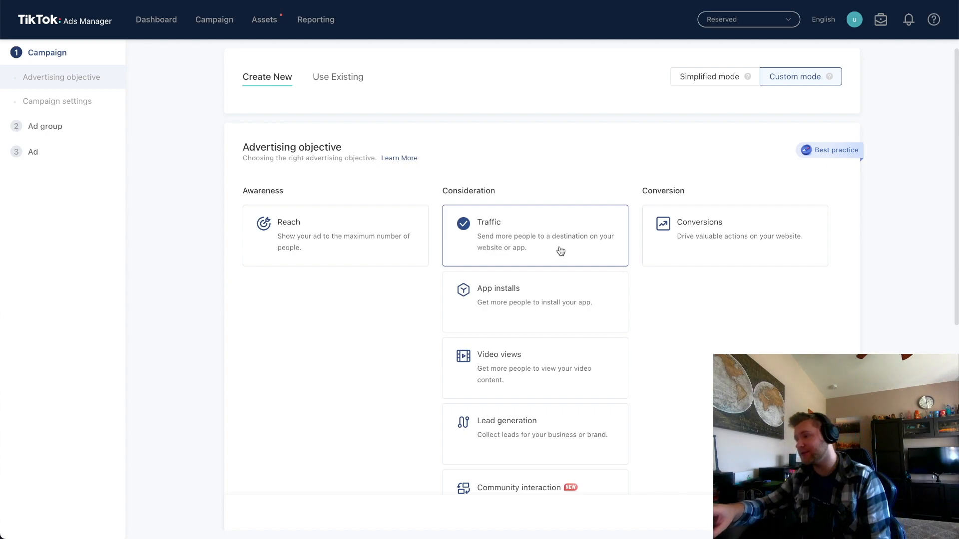
# - Name the campaign "Traffic 1" in the campaign settings
pyautogui.scroll(-2, 561, 252)
pyautogui.scroll(1, 560, 252)
pyautogui.scroll(1, 655, 310)
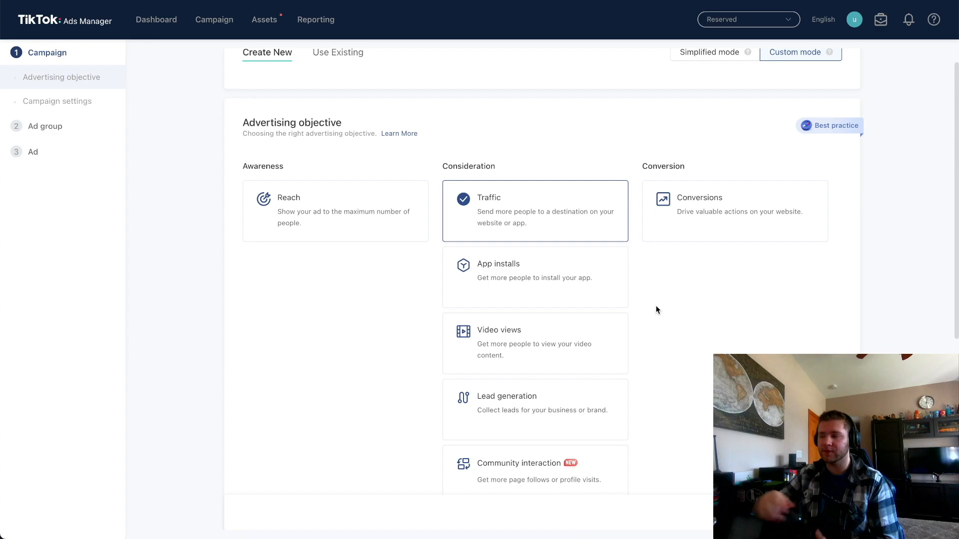
pyautogui.scroll(-4, 645, 306)
pyautogui.scroll(-2, 645, 306)
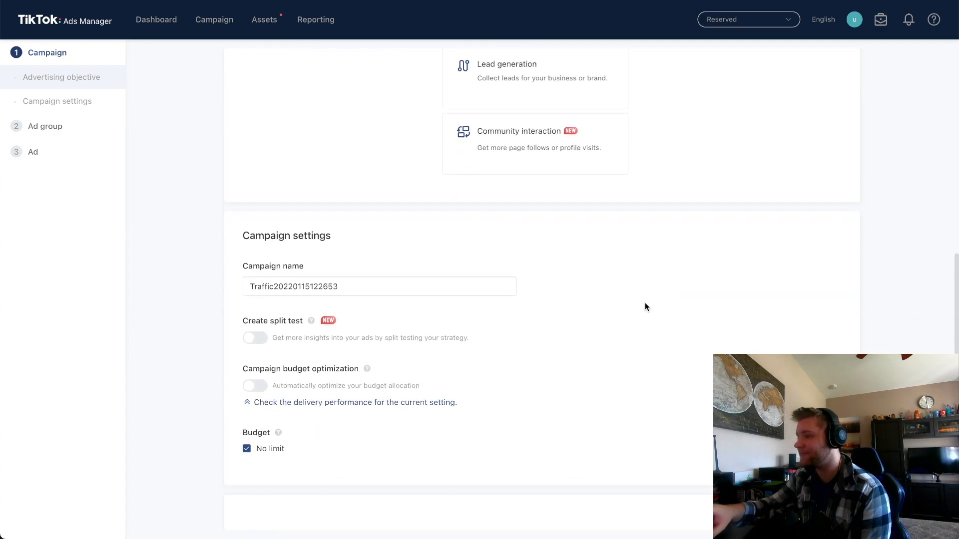
pyautogui.doubleClick(300, 283)
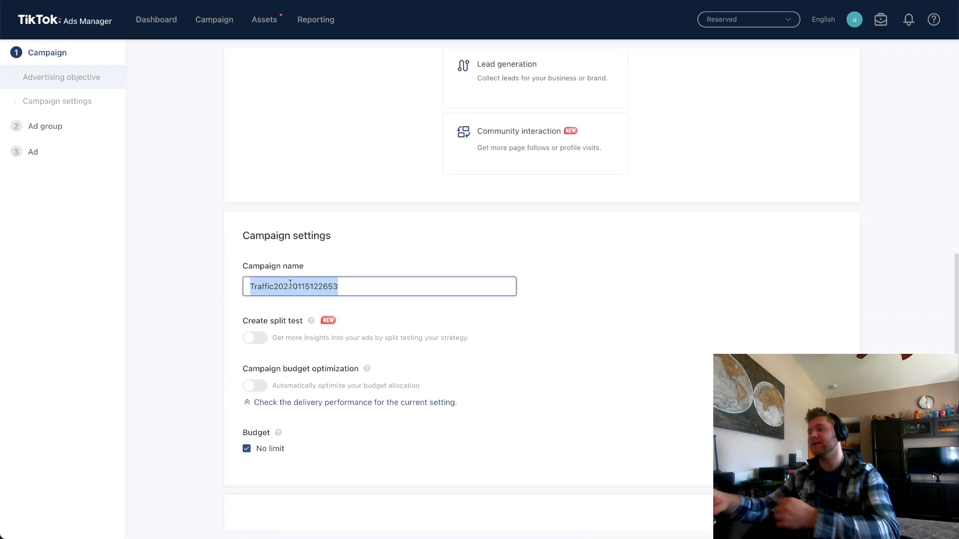
pyautogui.write('Tra')
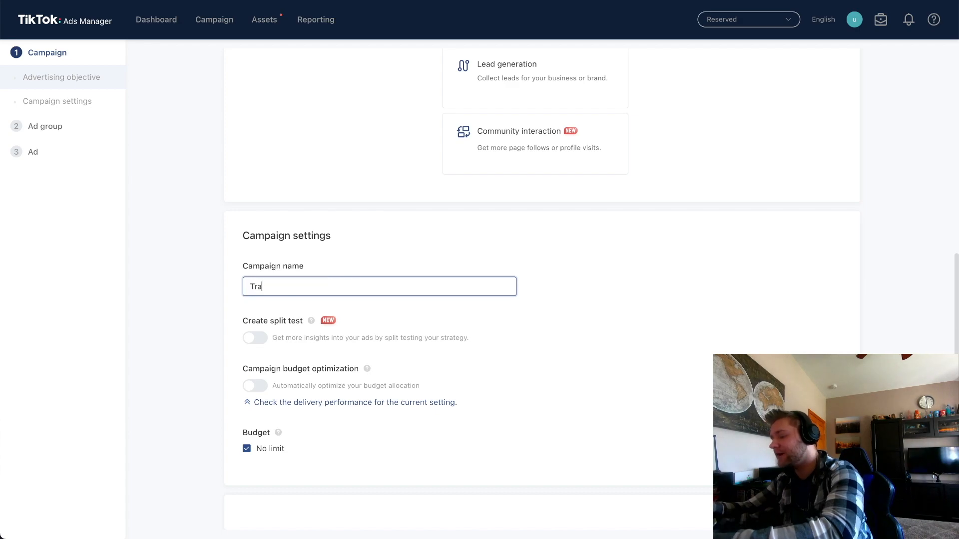
pyautogui.write('ffic 1n')
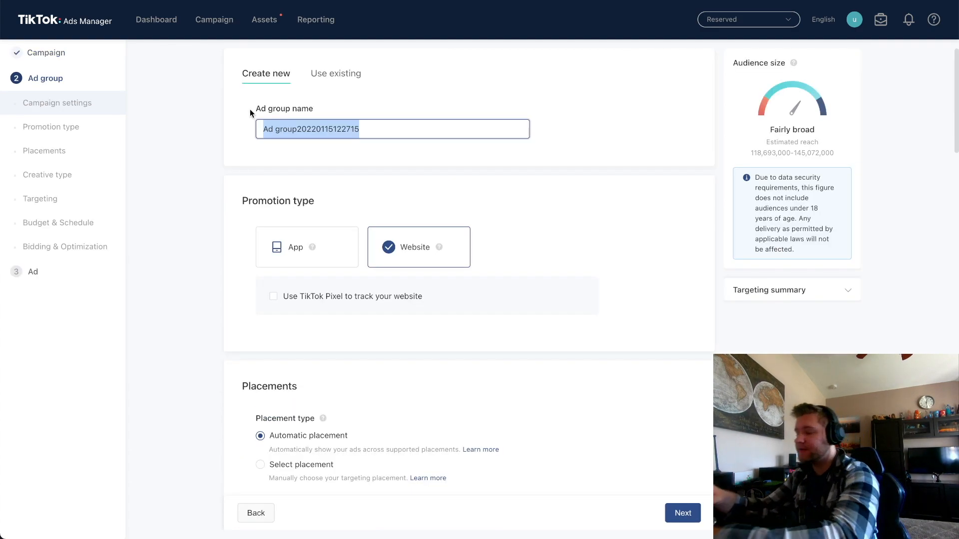
# - Name the ad group "Ad group 1" and enable website tracking with the TikTok Pixel for Shopify
pyautogui.write('Ad group 1')
pyautogui.scroll(-3, 429, 132)
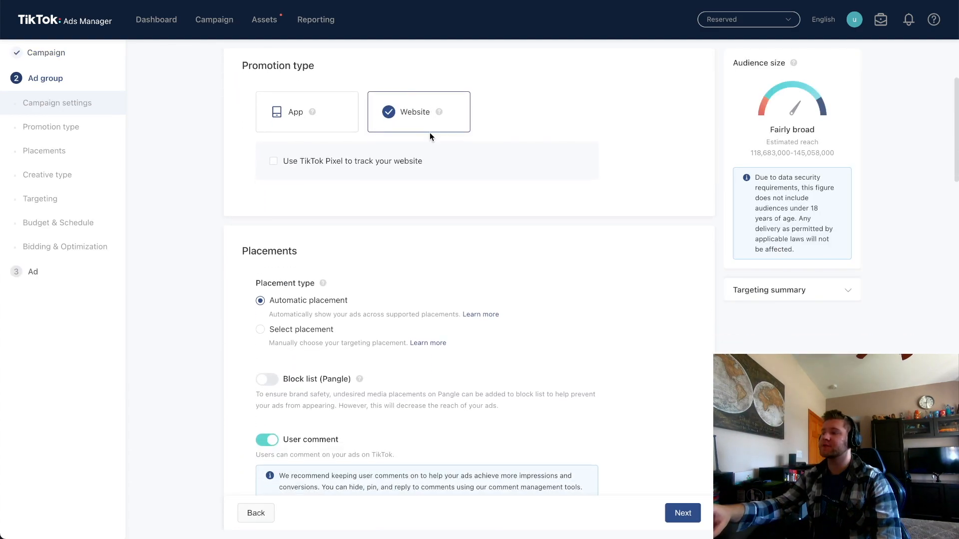
pyautogui.click(374, 161)
pyautogui.click(383, 187)
pyautogui.click(381, 205)
# - Set the pixel's optimization event to Add to Cart
pyautogui.click(420, 236)
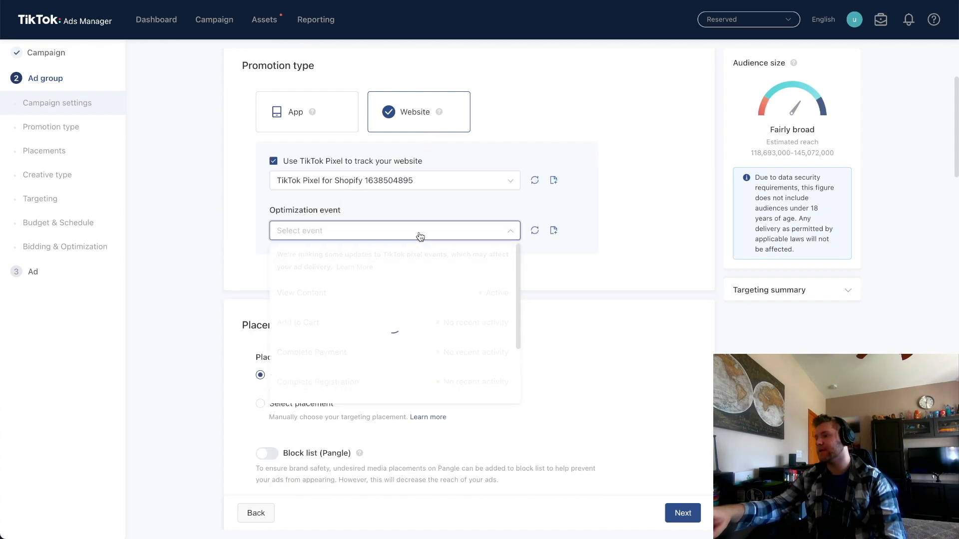
pyautogui.scroll(-1, 410, 347)
pyautogui.scroll(1, 427, 330)
pyautogui.scroll(-3, 420, 332)
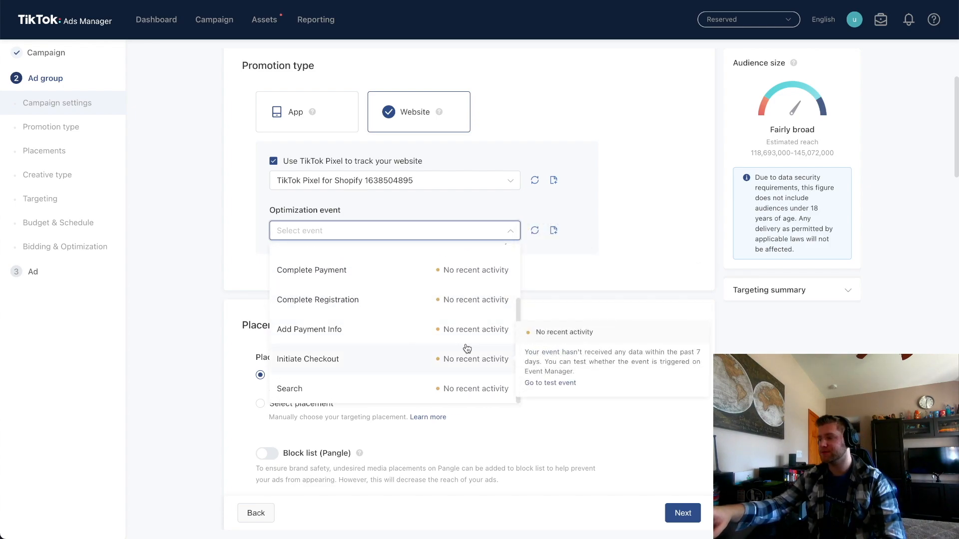
pyautogui.scroll(3, 462, 345)
pyautogui.scroll(-3, 452, 307)
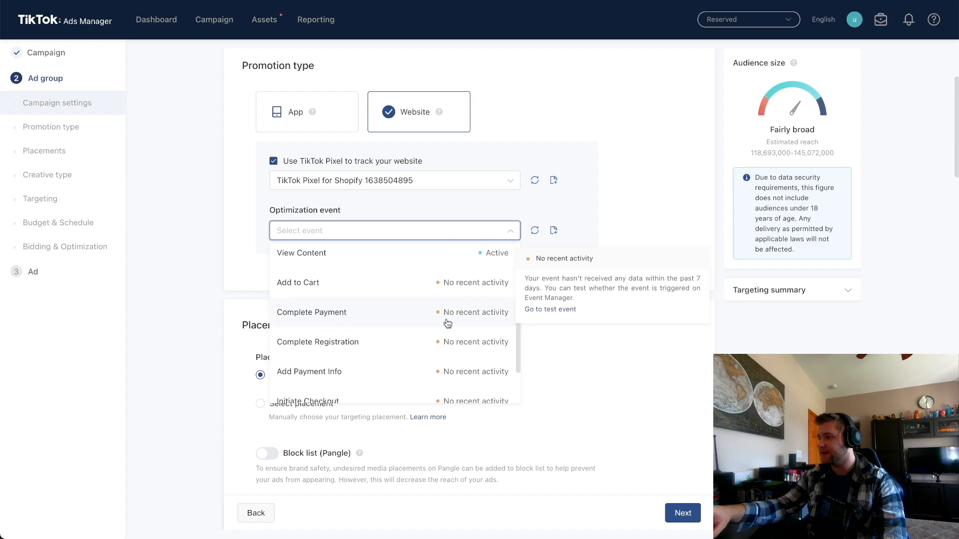
pyautogui.scroll(-1, 445, 319)
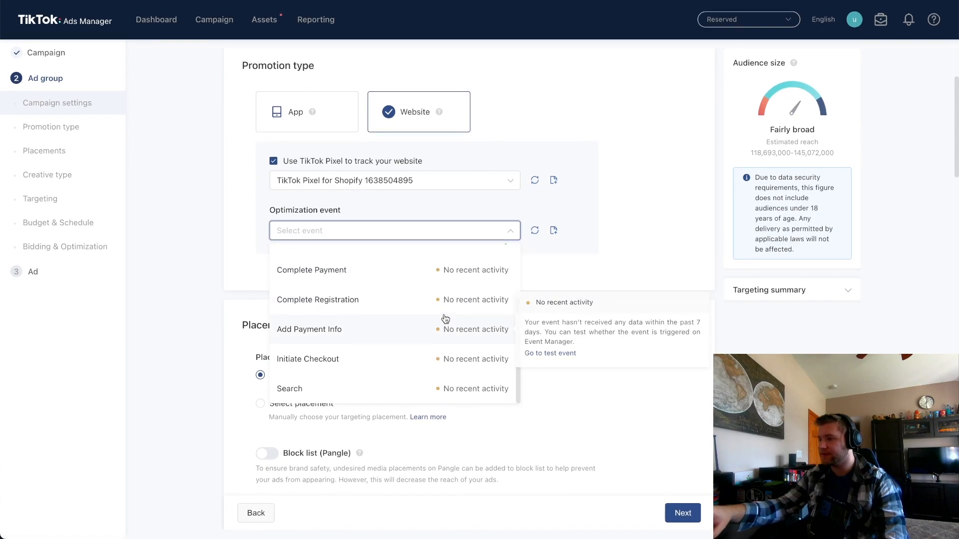
pyautogui.scroll(3, 410, 369)
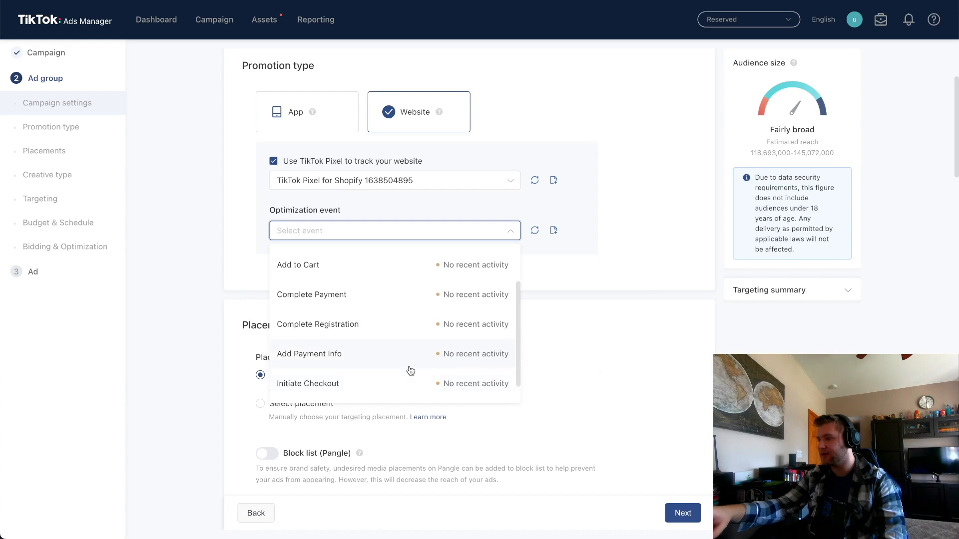
pyautogui.scroll(1, 409, 327)
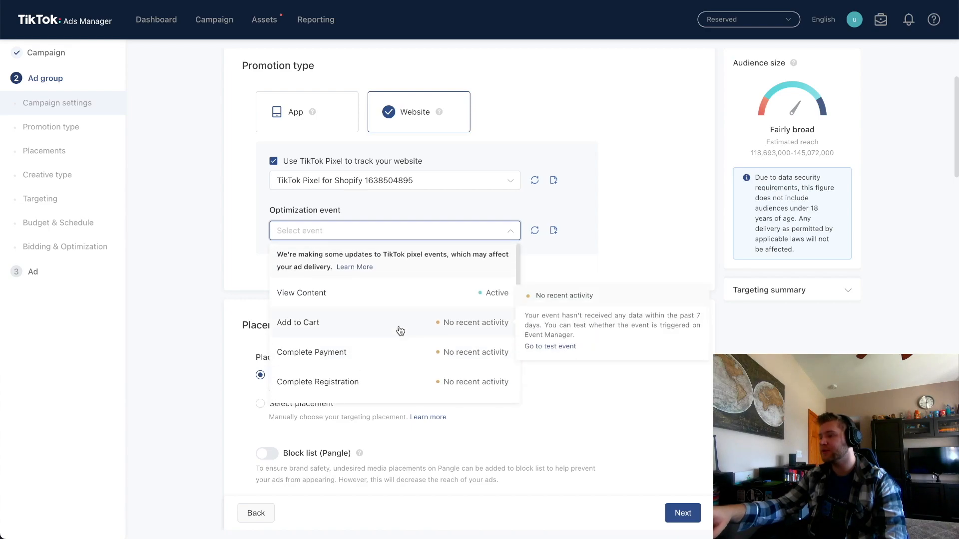
pyautogui.click(367, 330)
# - Switch to manually selected placements and exclude News feed app series and Pangle, keeping only TikTok
pyautogui.click(305, 160)
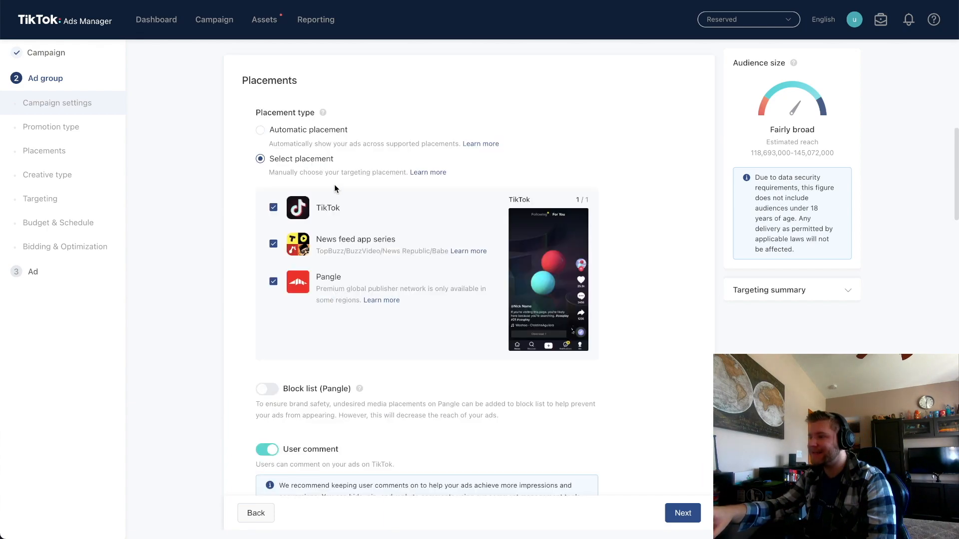
pyautogui.click(273, 244)
pyautogui.click(273, 281)
# - Target the age groups 18-24, 25-34, 35-44, 45-54 and 55+ in the demographics
pyautogui.scroll(-4, 373, 329)
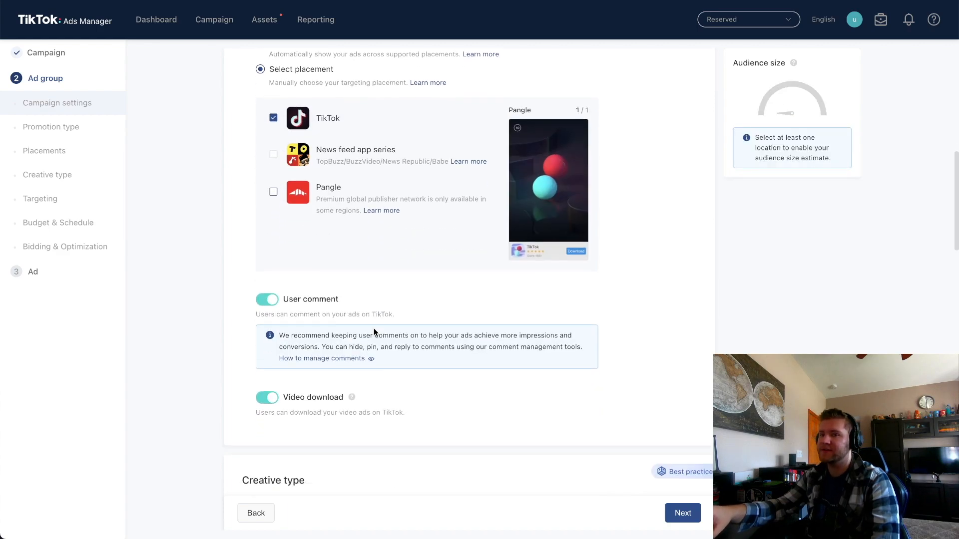
pyautogui.scroll(-1, 374, 329)
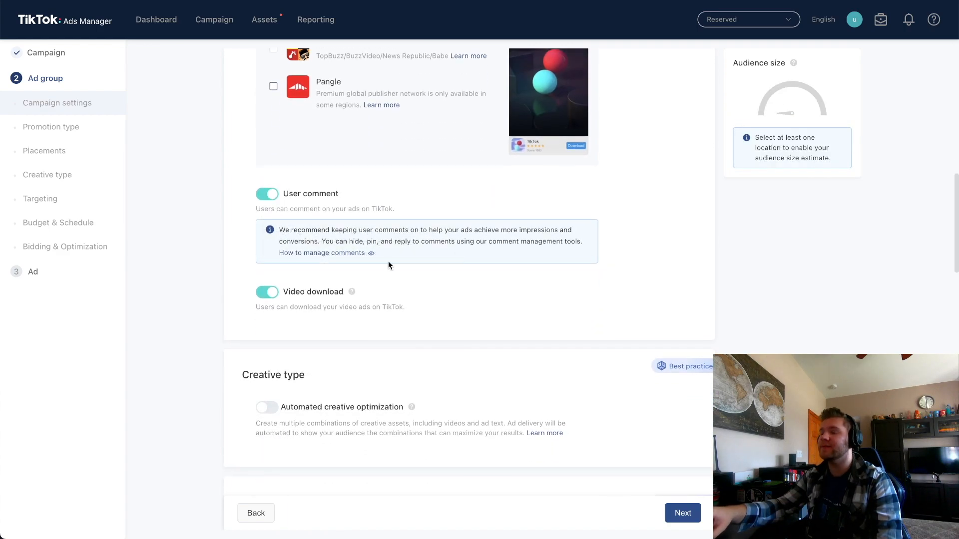
pyautogui.scroll(-8, 478, 296)
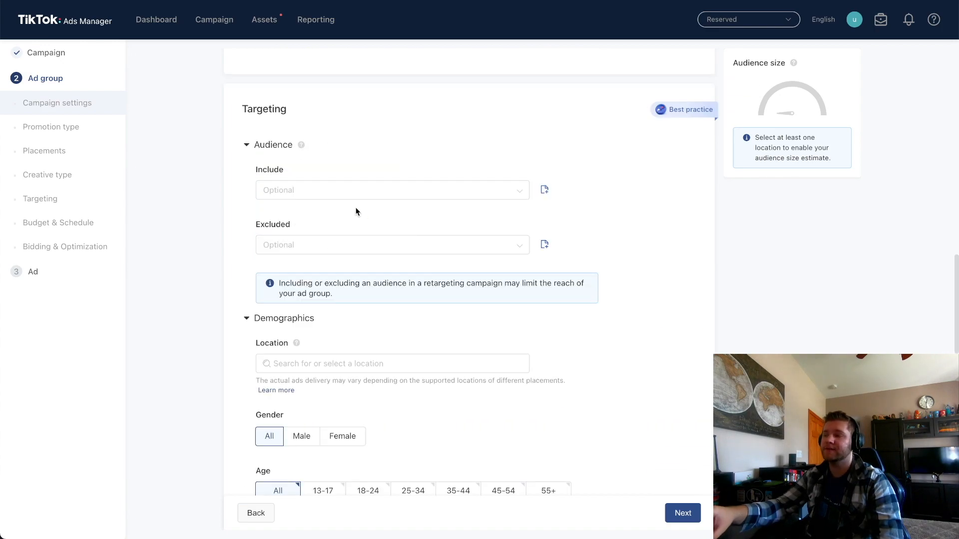
pyautogui.scroll(-1, 356, 212)
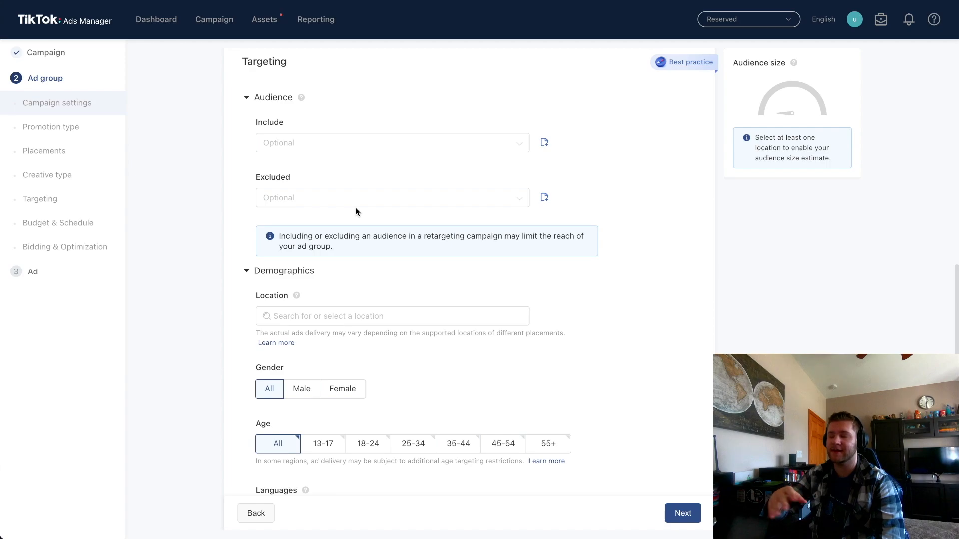
pyautogui.scroll(-2, 411, 164)
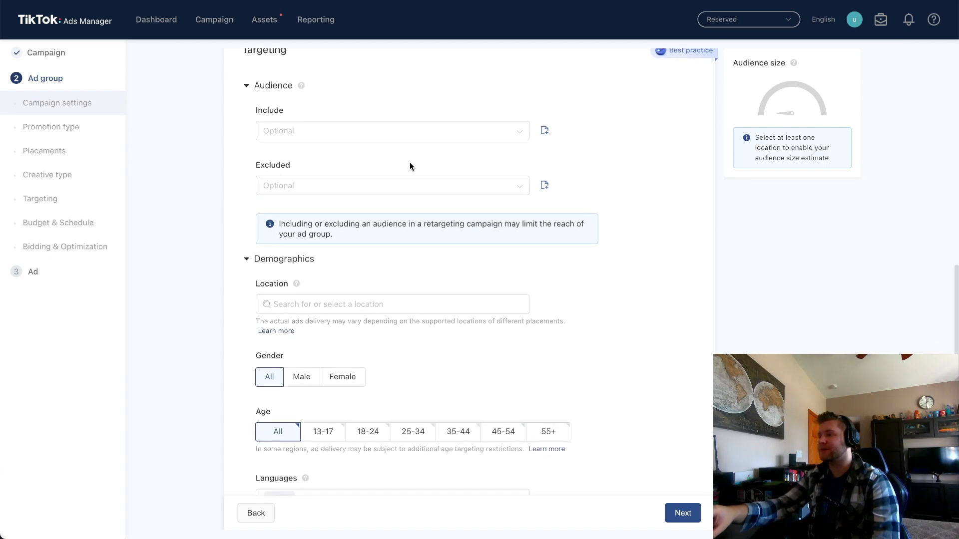
pyautogui.scroll(-2, 424, 216)
pyautogui.scroll(-1, 330, 250)
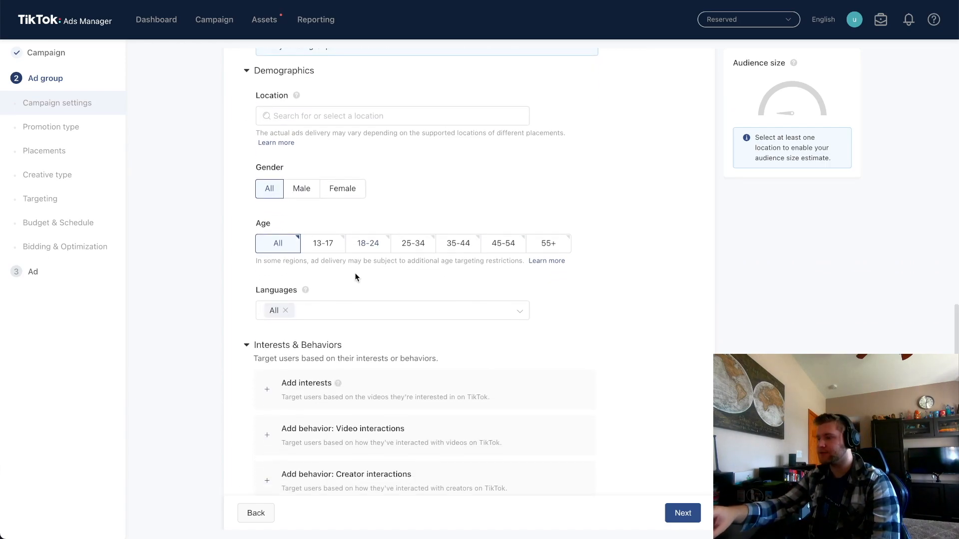
pyautogui.click(378, 245)
pyautogui.click(413, 246)
pyautogui.click(459, 247)
pyautogui.click(502, 247)
pyautogui.click(552, 246)
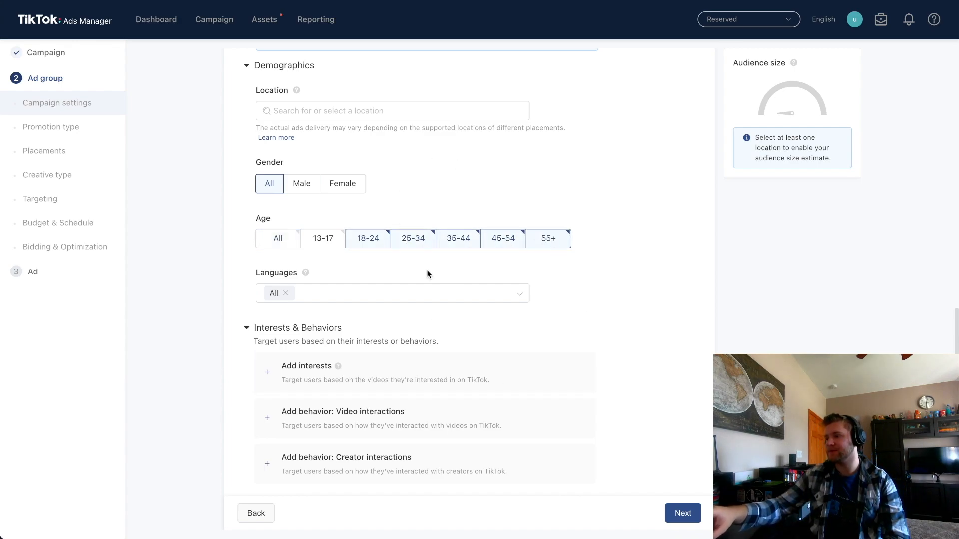
# - Set the targeted language to English
pyautogui.scroll(-1, 425, 273)
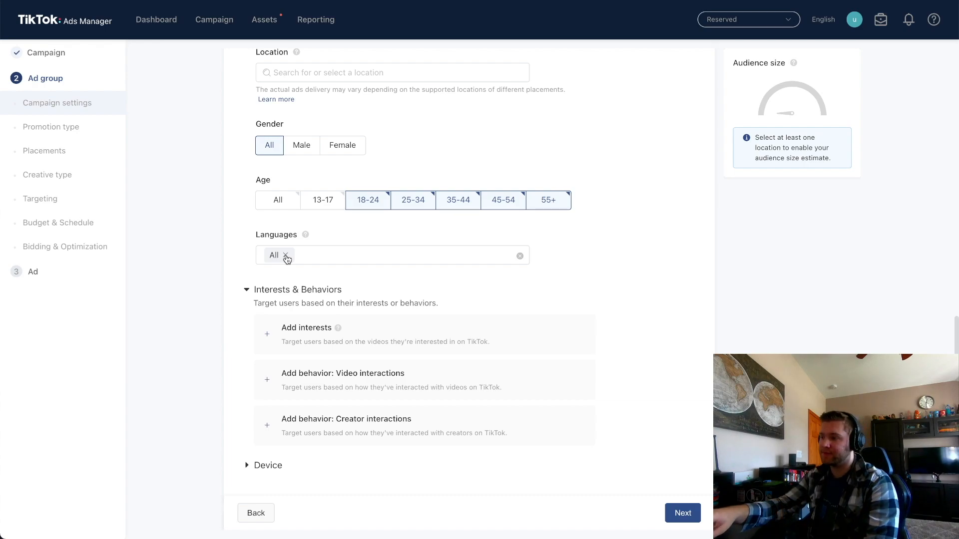
pyautogui.click(306, 263)
pyautogui.click(304, 300)
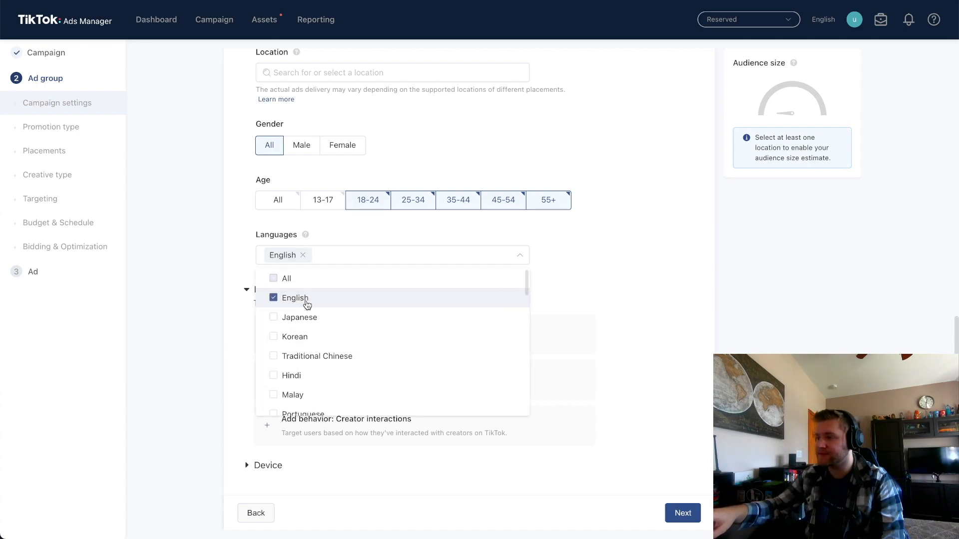
pyautogui.click(222, 281)
# - Expand the device targeting options and restrict the connection type to WIFI
pyautogui.scroll(-6, 302, 358)
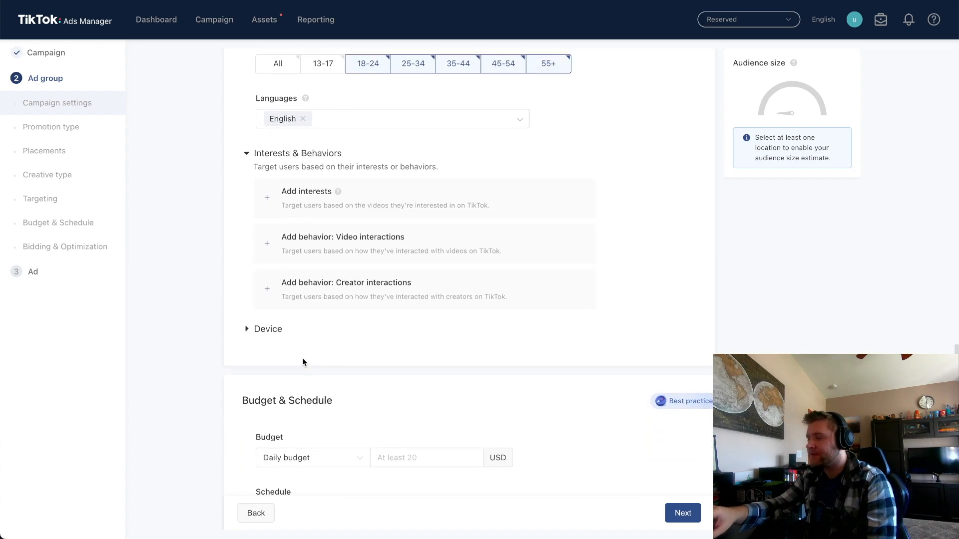
pyautogui.scroll(1, 302, 358)
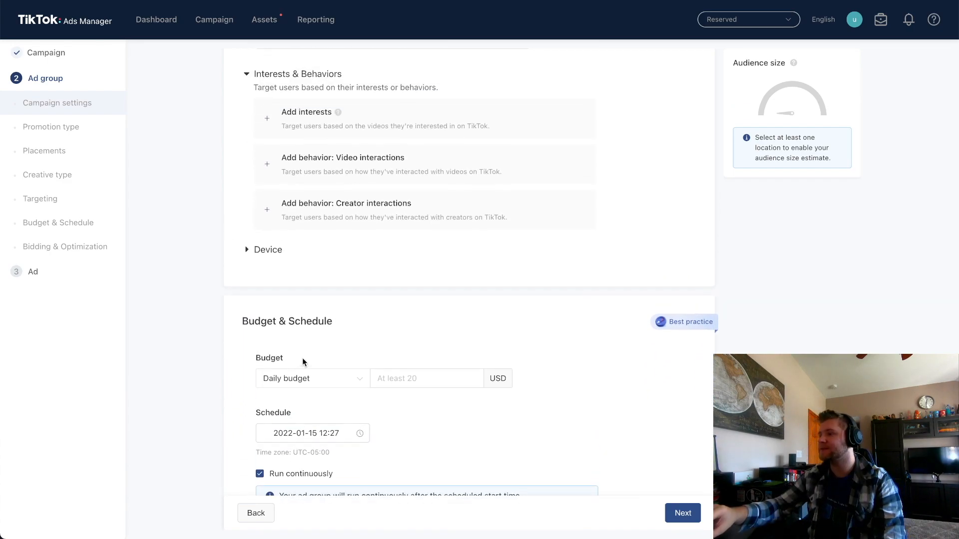
pyautogui.click(270, 250)
pyautogui.scroll(-1, 320, 330)
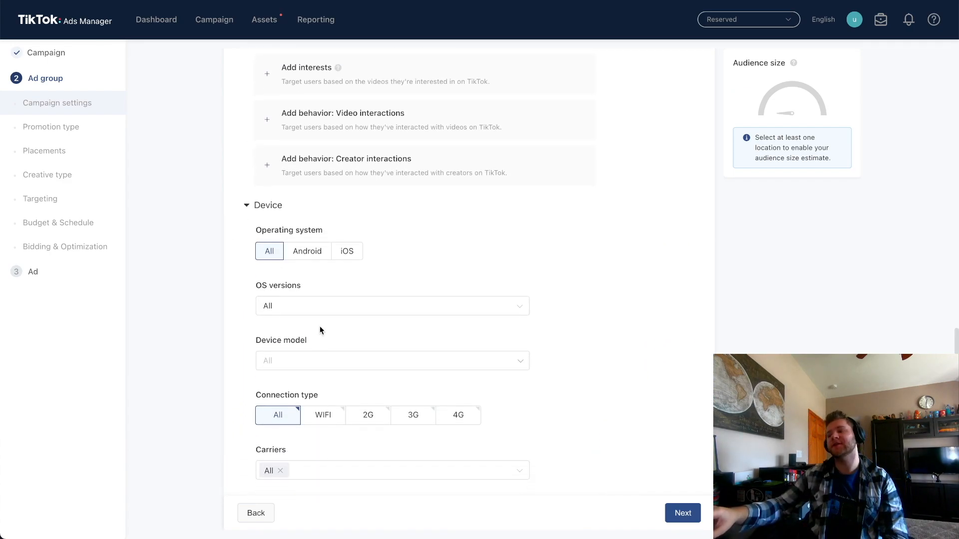
pyautogui.scroll(-3, 318, 323)
pyautogui.click(324, 290)
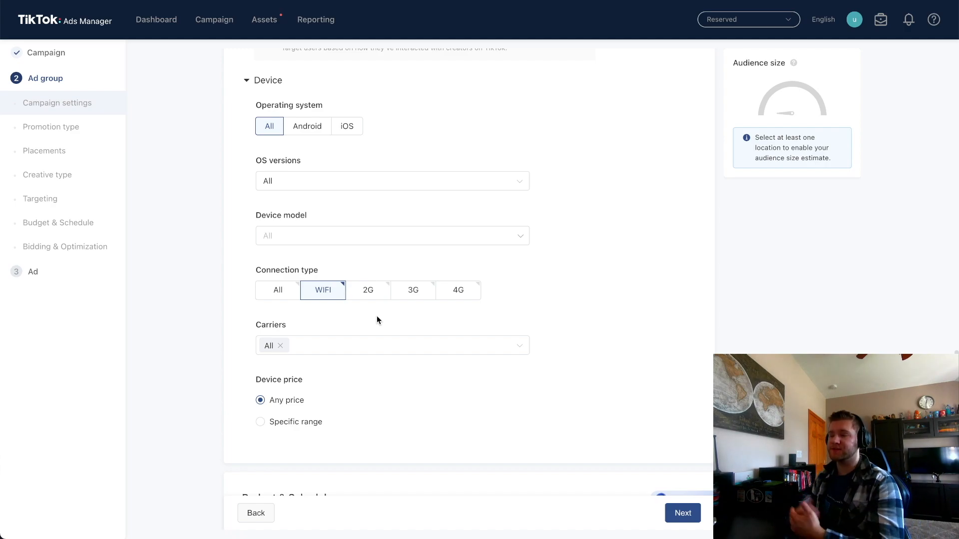
# - Set the ad group's daily budget to 20 USD
pyautogui.scroll(-6, 376, 316)
pyautogui.click(409, 232)
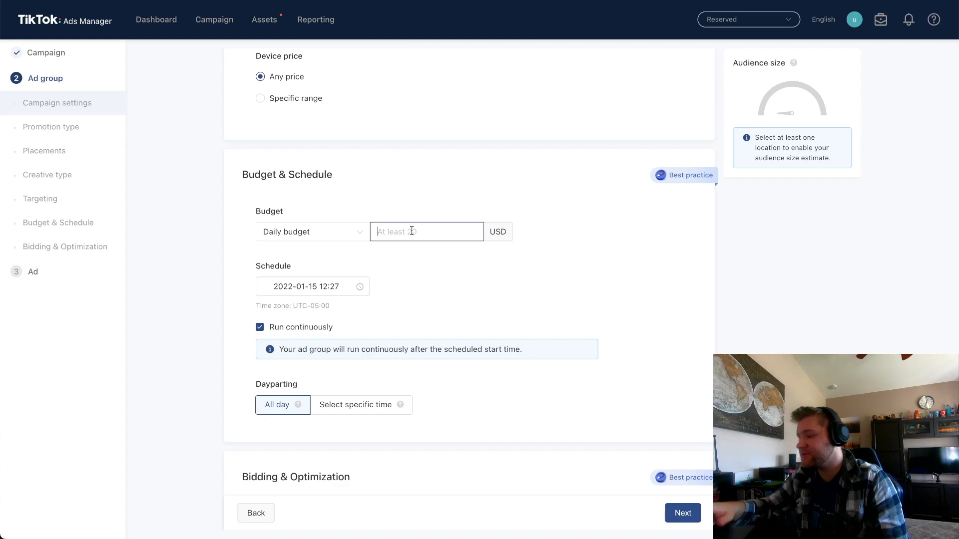
pyautogui.write('20')
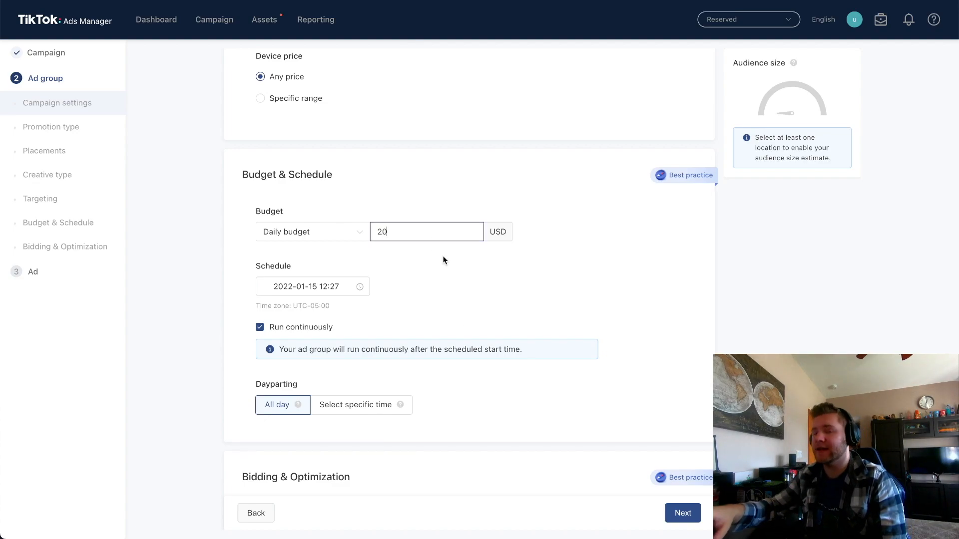
pyautogui.click(426, 299)
# - Review the schedule and Lowest cost bid strategy, and expand the additional bidding and optimization settings
pyautogui.scroll(-2, 426, 298)
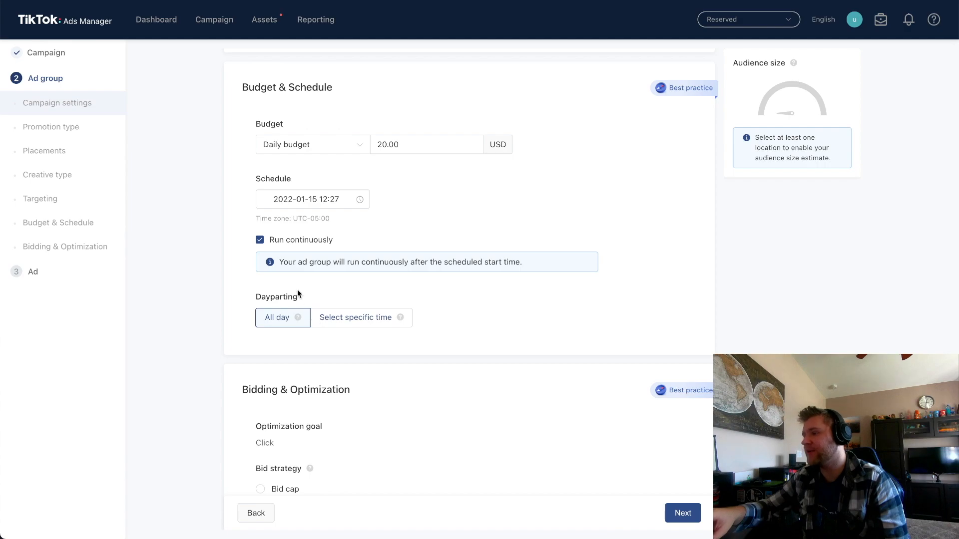
pyautogui.scroll(-2, 298, 300)
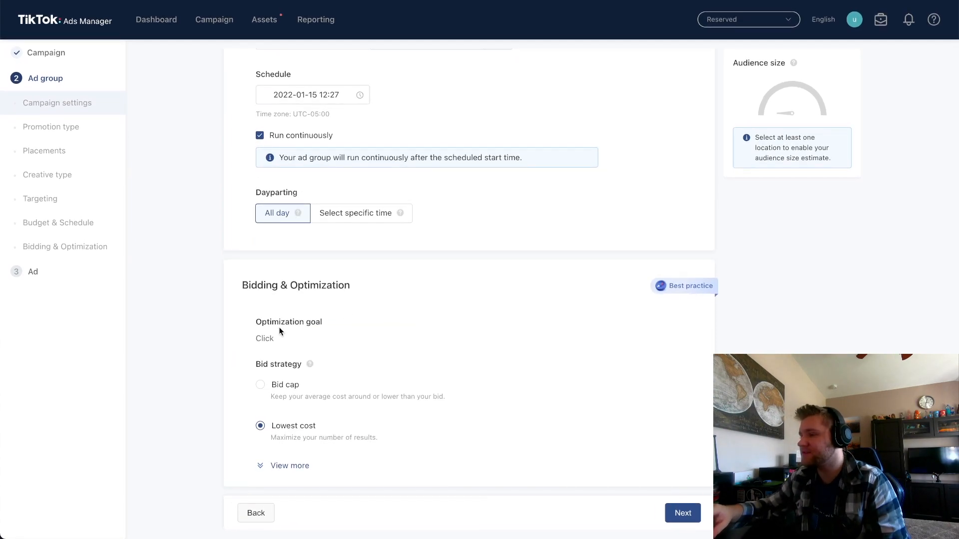
pyautogui.moveTo(318, 431)
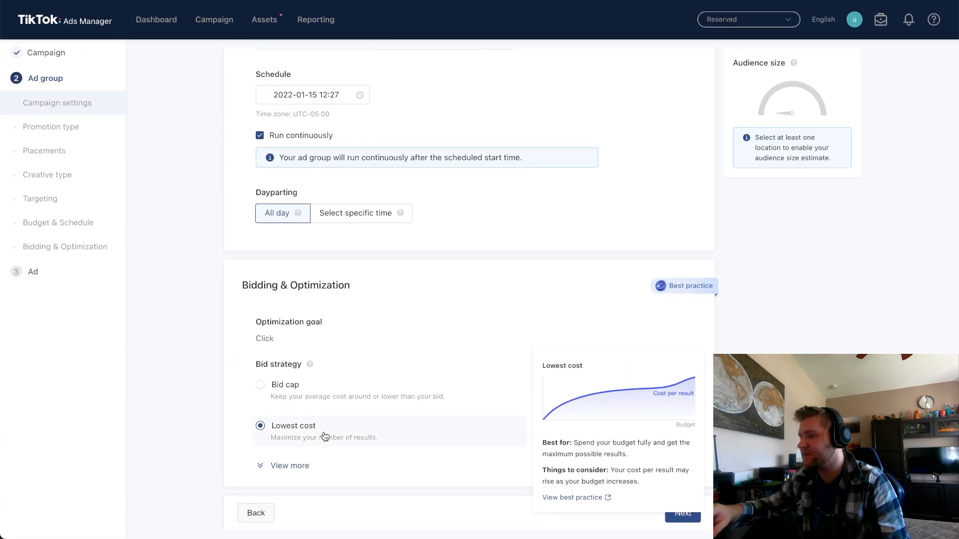
pyautogui.click(290, 469)
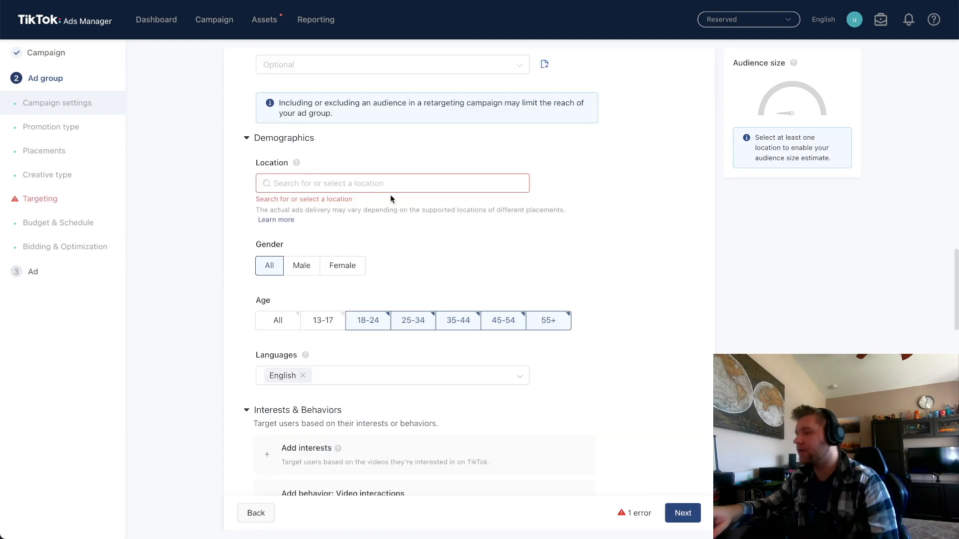
# - Search for "unit" in the demographic location targeting
pyautogui.scroll(1, 391, 197)
pyautogui.click(386, 206)
pyautogui.write('unit')
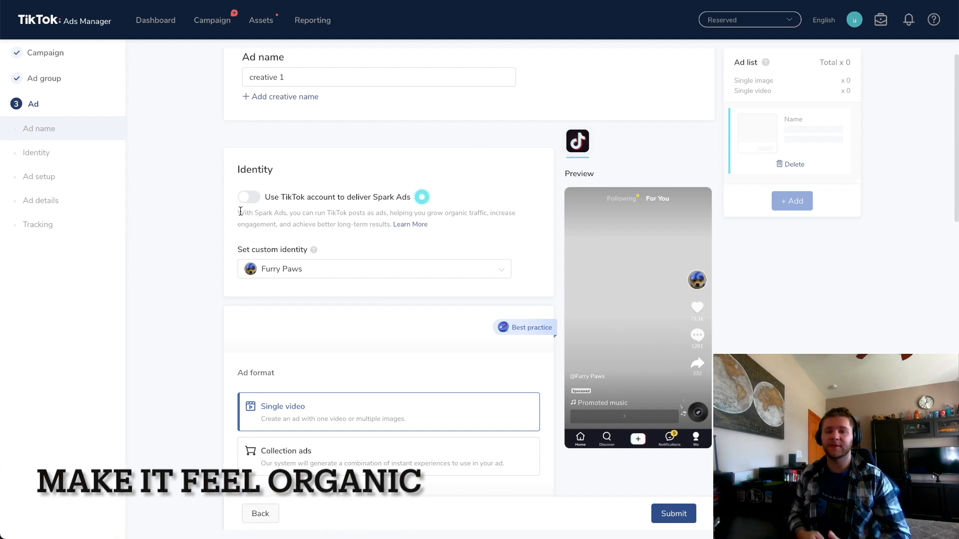
# - Switch the destination page's call to action to Standard and choose Shop now
pyautogui.scroll(-1, 431, 357)
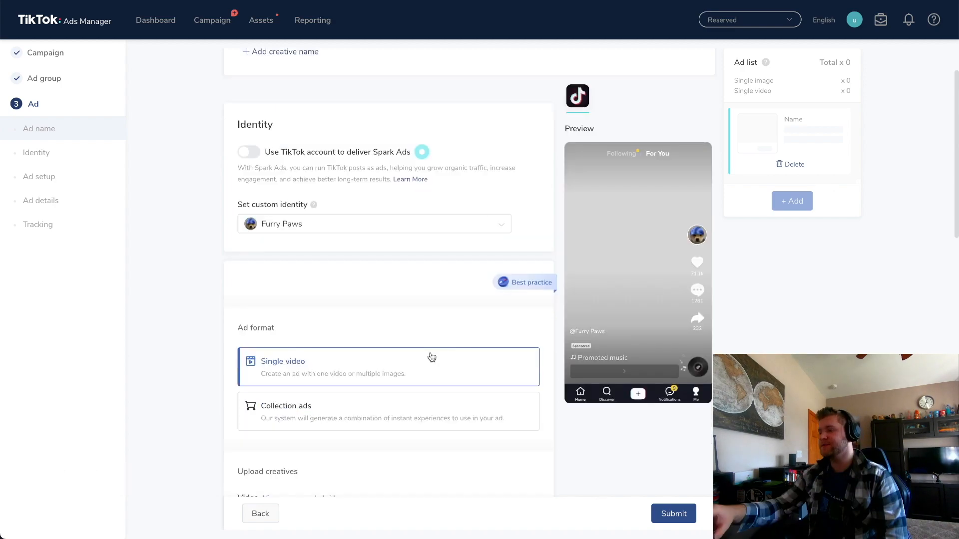
pyautogui.scroll(-1, 432, 357)
pyautogui.scroll(-9, 413, 322)
pyautogui.click(243, 230)
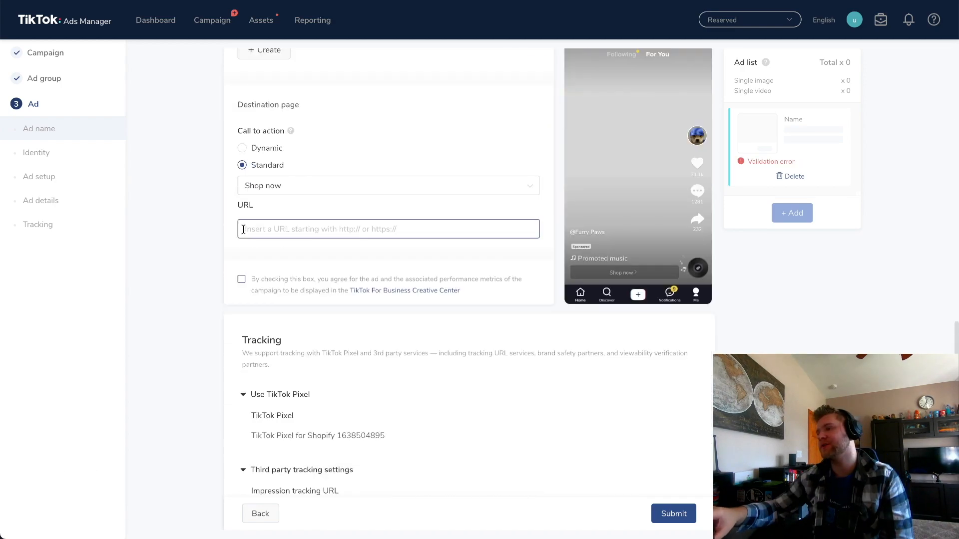
pyautogui.scroll(-1, 244, 229)
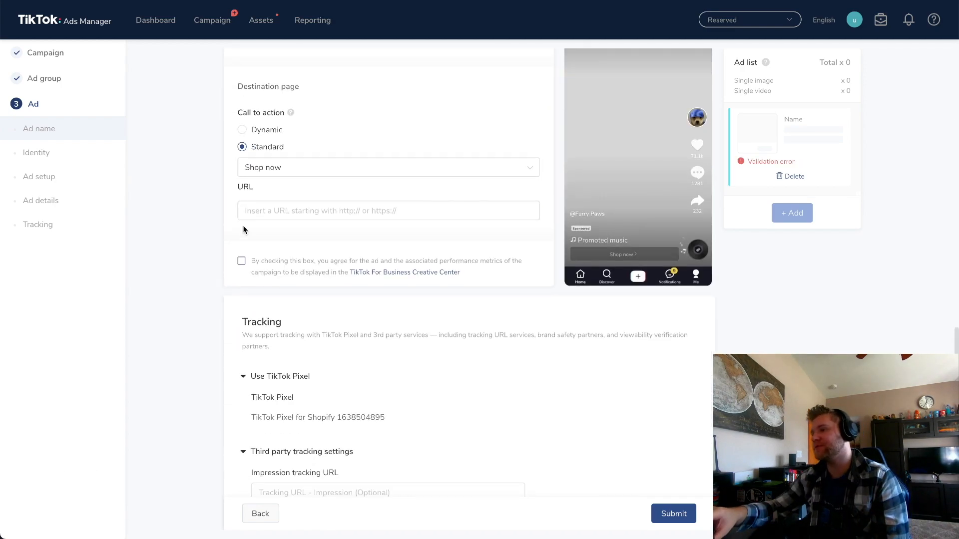
pyautogui.click(315, 179)
pyautogui.click(278, 229)
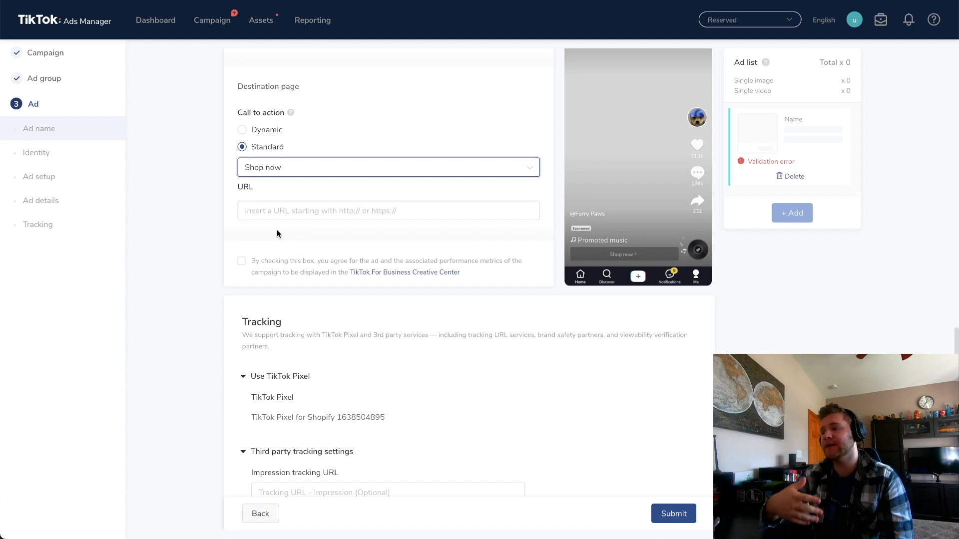
# - Browse the available standard call-to-action options and reselect Shop now
pyautogui.click(286, 172)
pyautogui.click(267, 238)
pyautogui.click(319, 173)
pyautogui.scroll(-2, 305, 241)
pyautogui.scroll(-5, 304, 241)
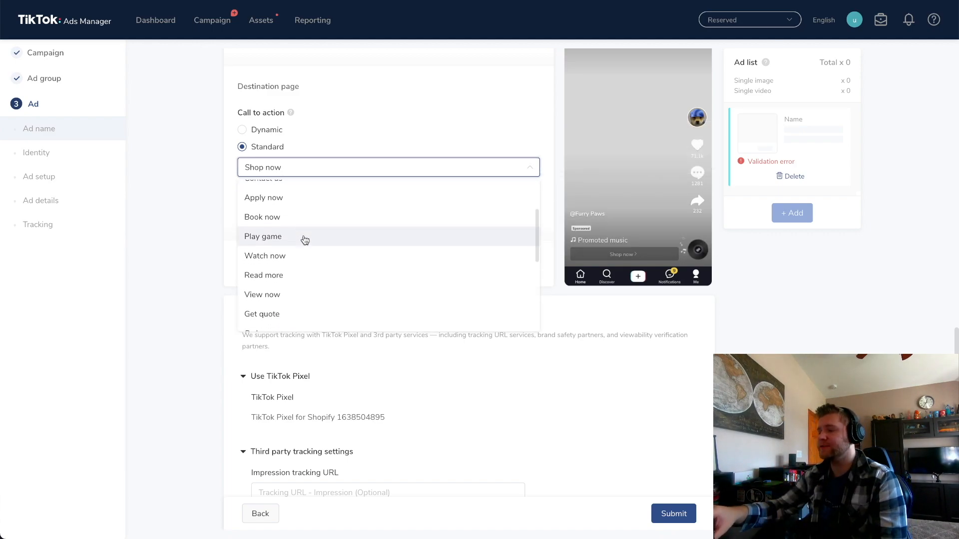
pyautogui.scroll(3, 305, 240)
pyautogui.scroll(3, 305, 240)
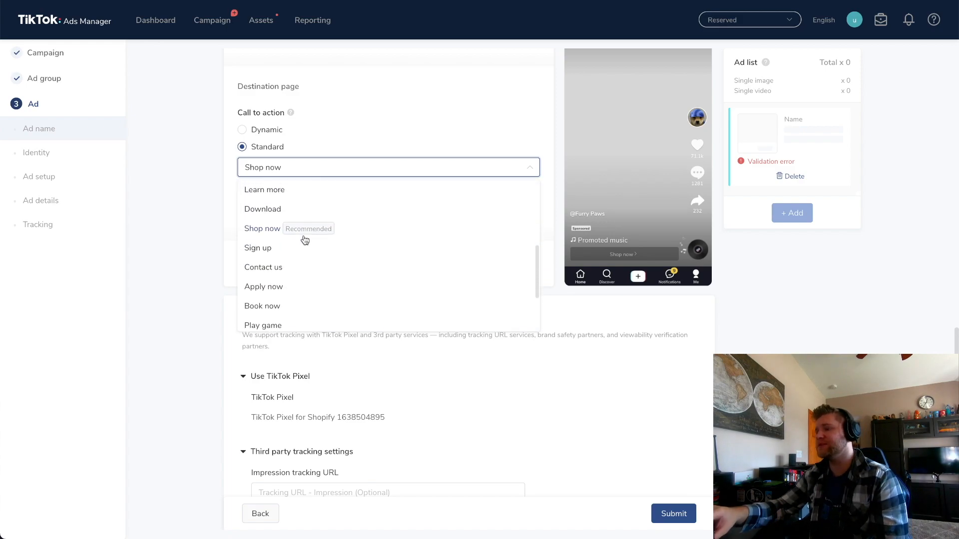
pyautogui.click(285, 230)
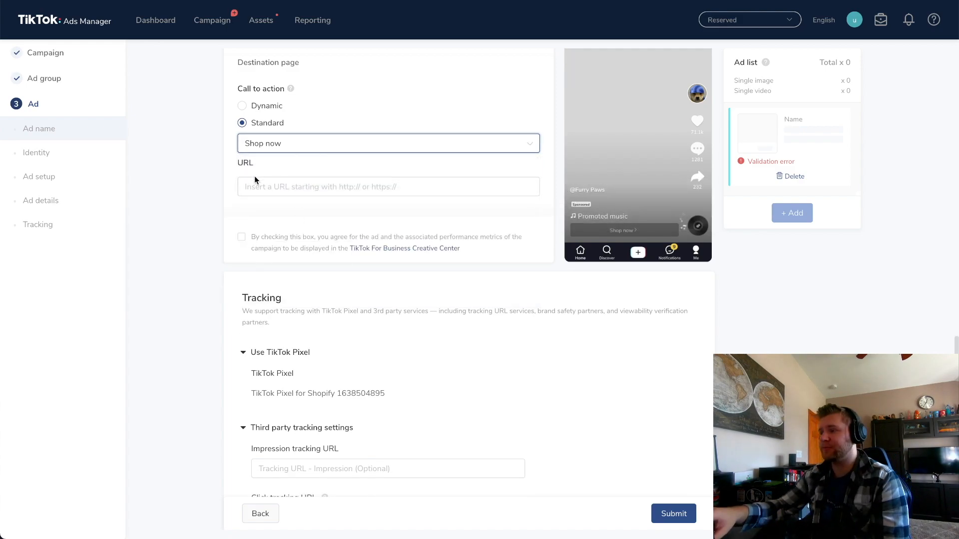
# - Review the ad's TikTok Pixel and third-party tracking settings, and return to the ad name and identity settings
pyautogui.scroll(-2, 310, 274)
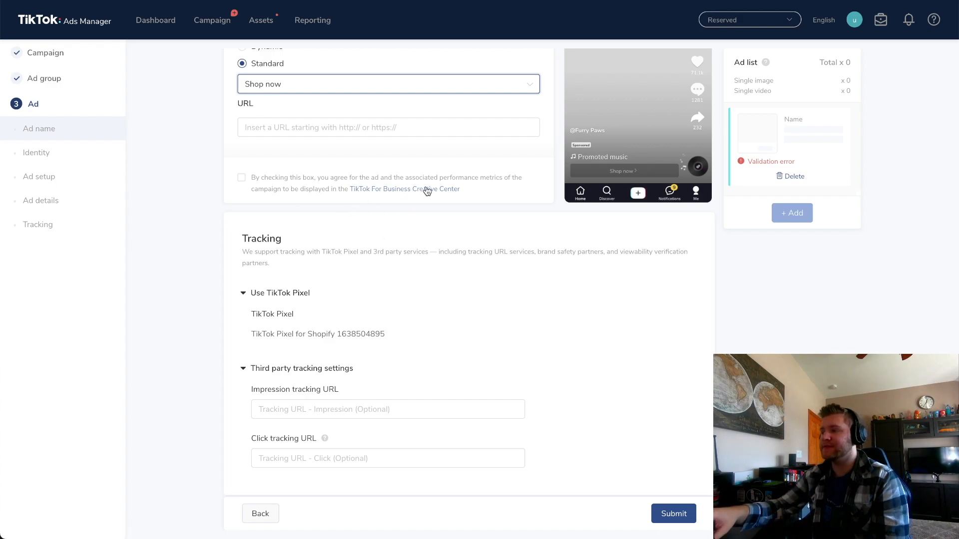
pyautogui.scroll(-1, 360, 317)
pyautogui.scroll(1, 357, 323)
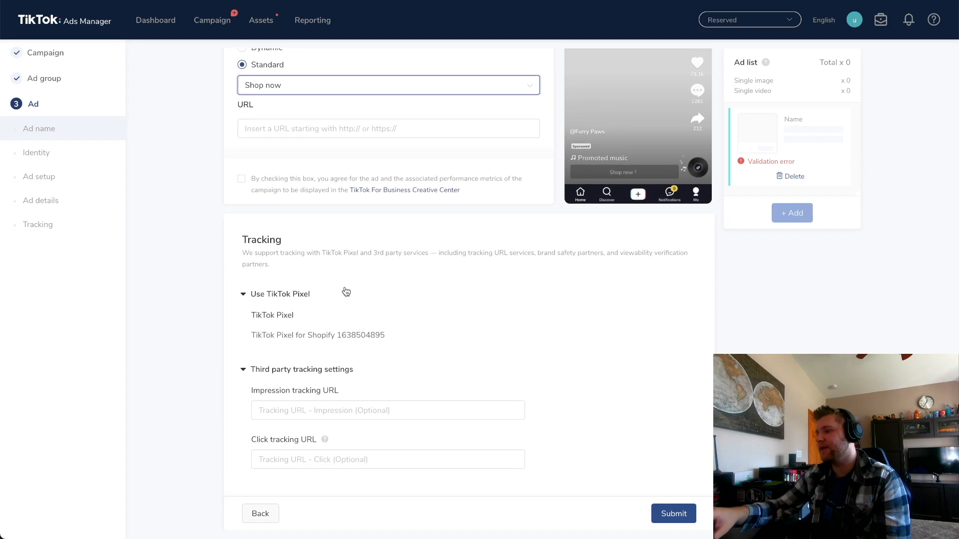
pyautogui.scroll(15, 306, 329)
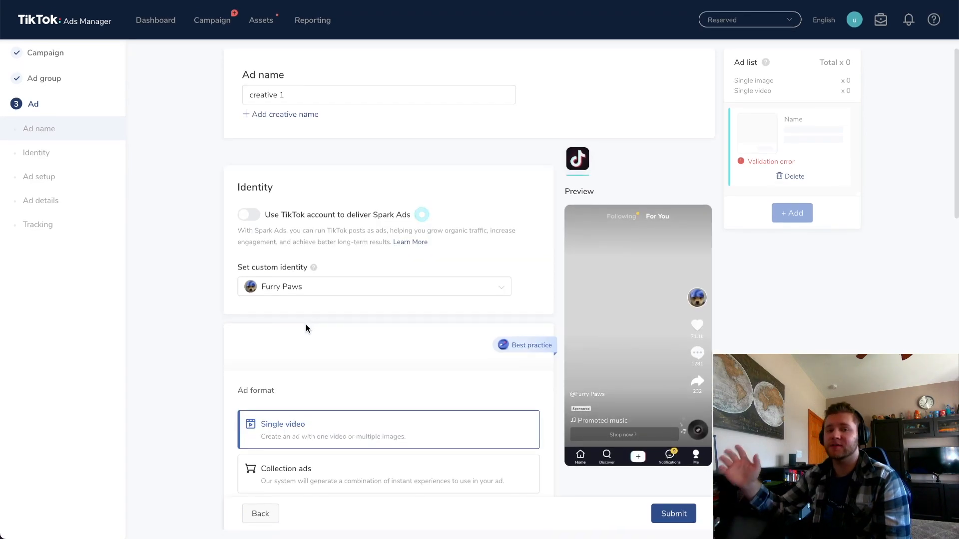